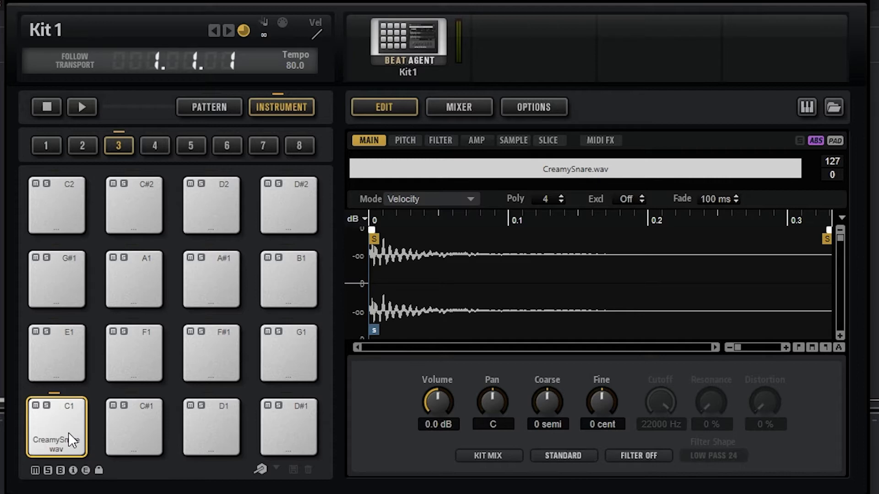
Copy the CreamySnare pad from C1 to C#1, tune the copy up 7 semitones and audition it
right_click(68, 430)
click(123, 237)
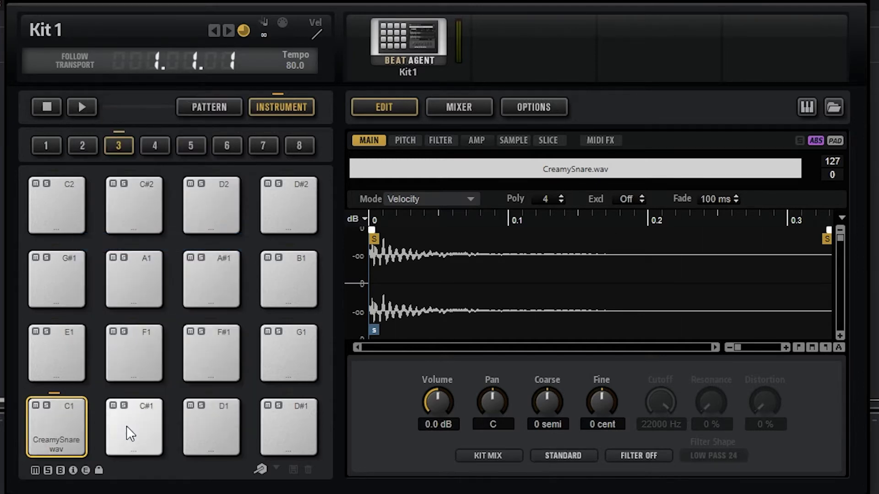
click(118, 431)
right_click(145, 431)
click(215, 259)
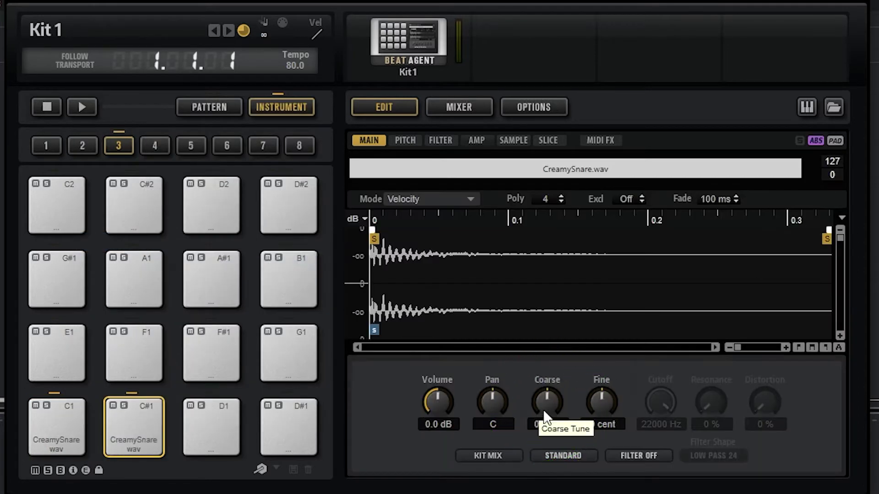
drag(547, 405, 569, 377)
click(159, 426)
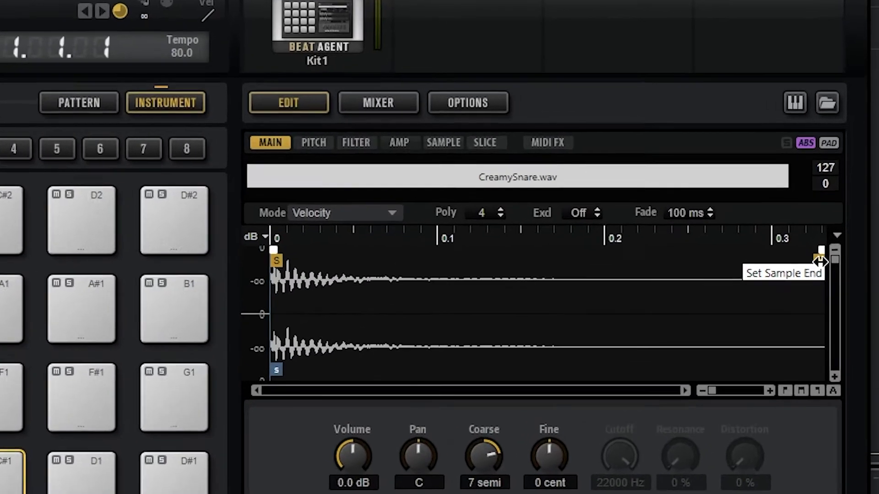
Trim the end of the copied CreamySnare sample to about 0.04 s and add a short fade-out
drag(827, 236, 552, 253)
drag(432, 299, 270, 306)
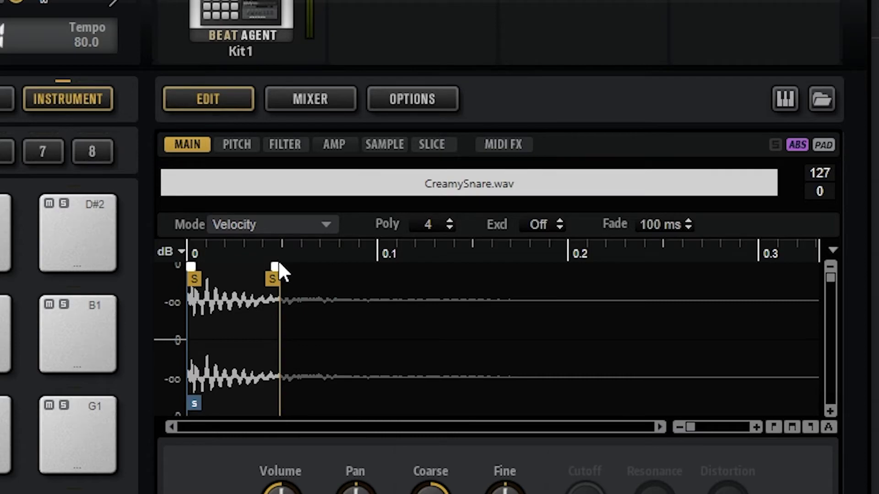
drag(274, 268, 238, 275)
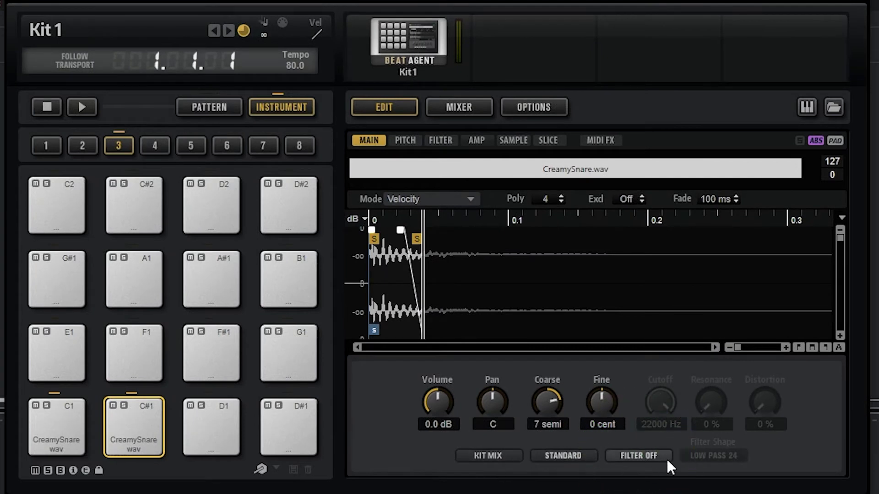
Enable the Tube Drive filter with the HP6+LP18 shape on pad C#1, lower its cutoff and audition the pad
click(667, 460)
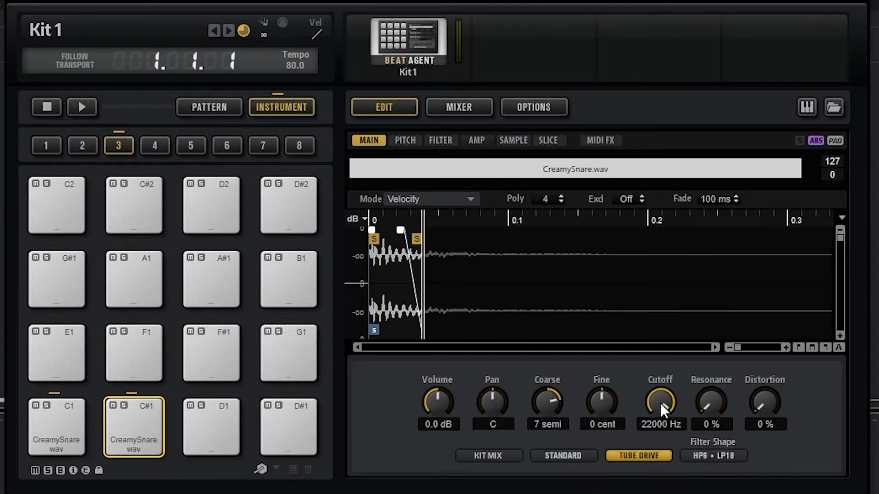
drag(660, 403, 657, 440)
click(147, 433)
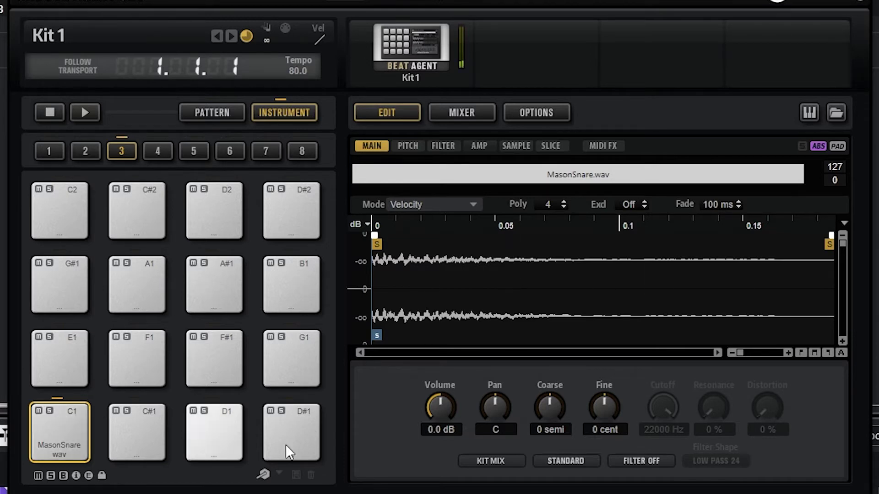
Tune the MasonSnare pad on C1 down 10 semitones and audition it
scroll(548, 417, down, 10)
click(79, 425)
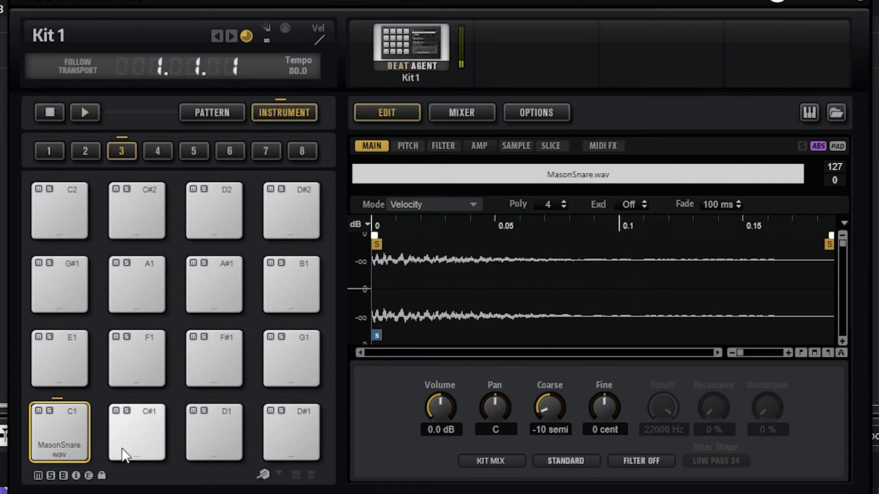
Give MasonSnare a pitch envelope falling from a raised start point to 0 % at 21 ms, with envelope amount 60
click(516, 146)
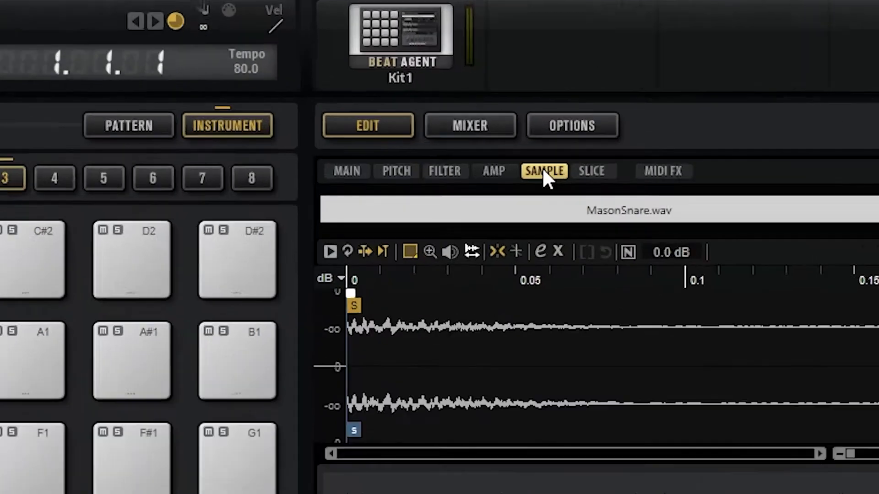
click(408, 146)
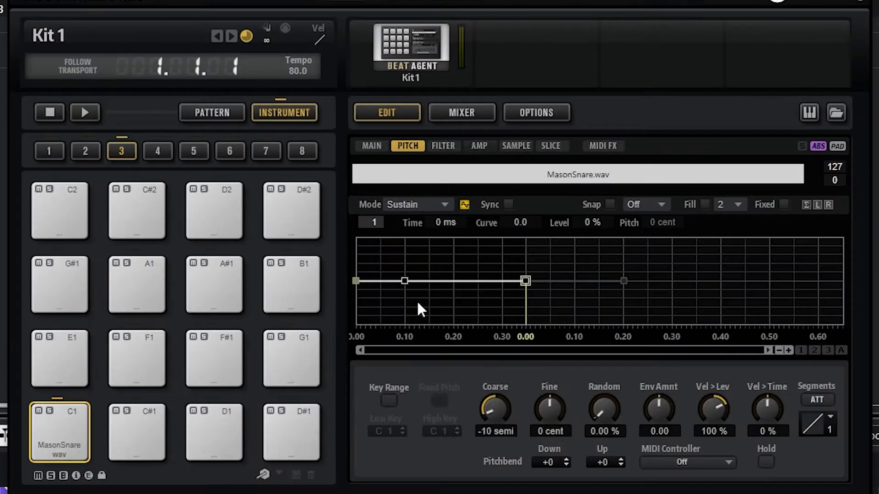
drag(356, 280, 349, 255)
drag(404, 280, 365, 281)
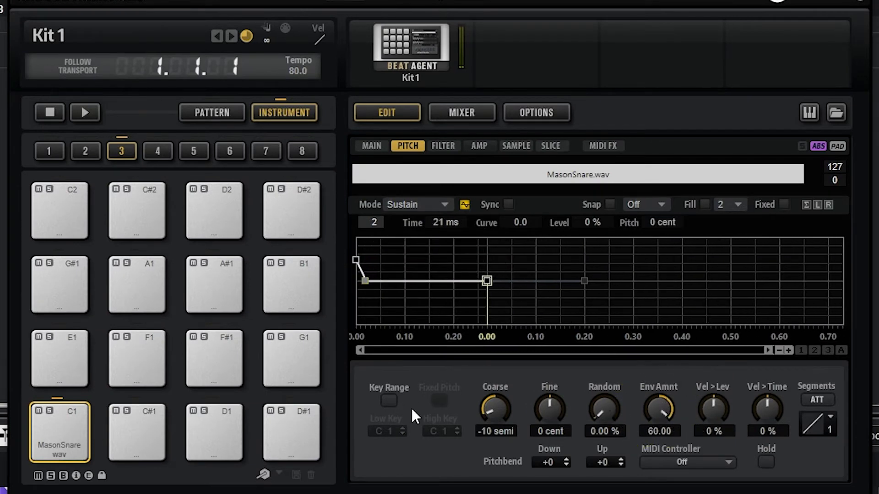
Audition MasonSnare and soften its pitch envelope with a lower start point, a 17 ms drop and envelope amount 2.37
click(64, 425)
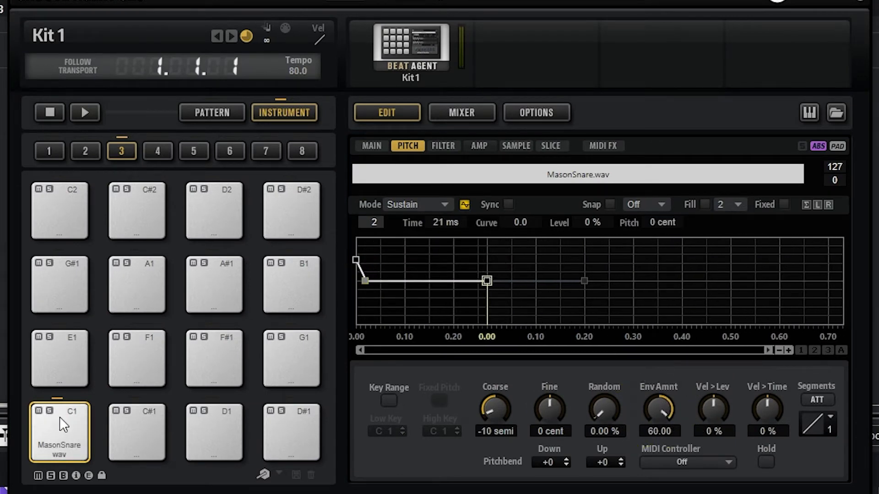
click(69, 420)
click(69, 420)
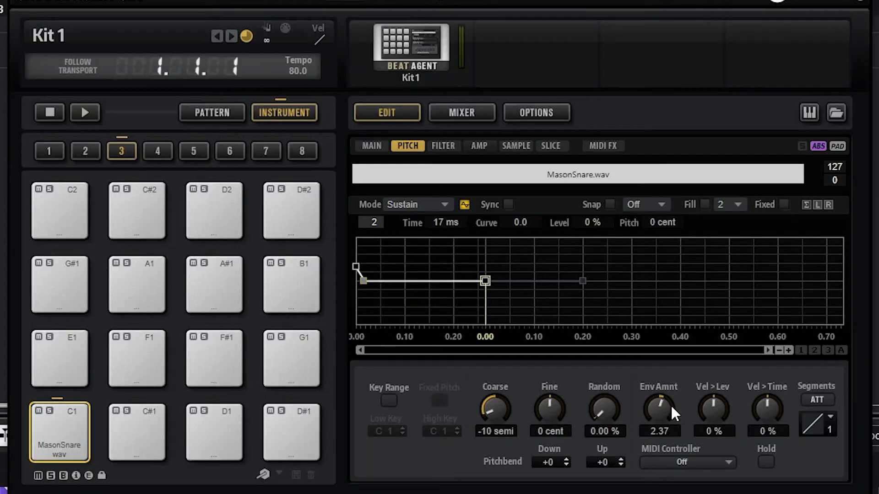
click(77, 419)
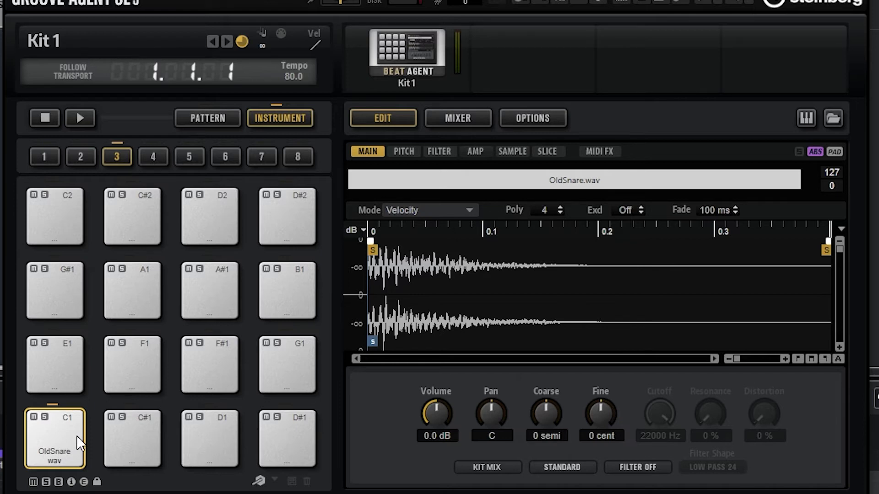
Apply a Classic low-pass 24 filter with a 4370 Hz cutoff to the OldSnare pad and audition it
click(76, 435)
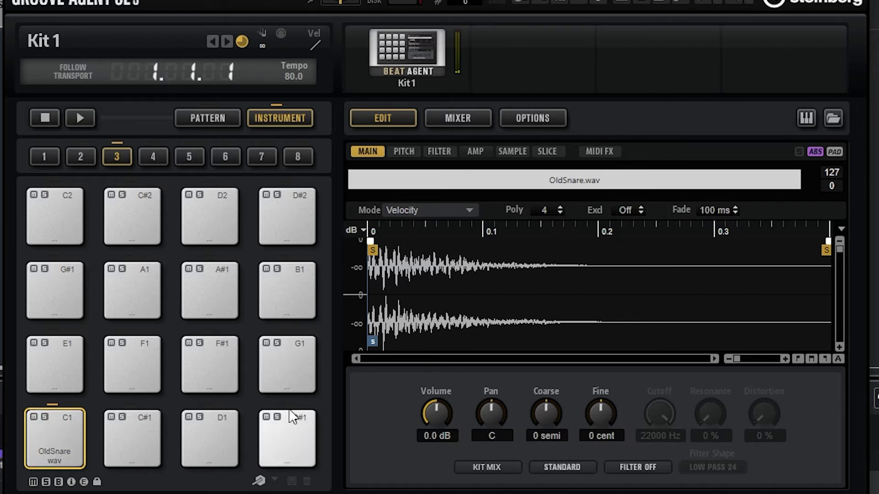
click(636, 470)
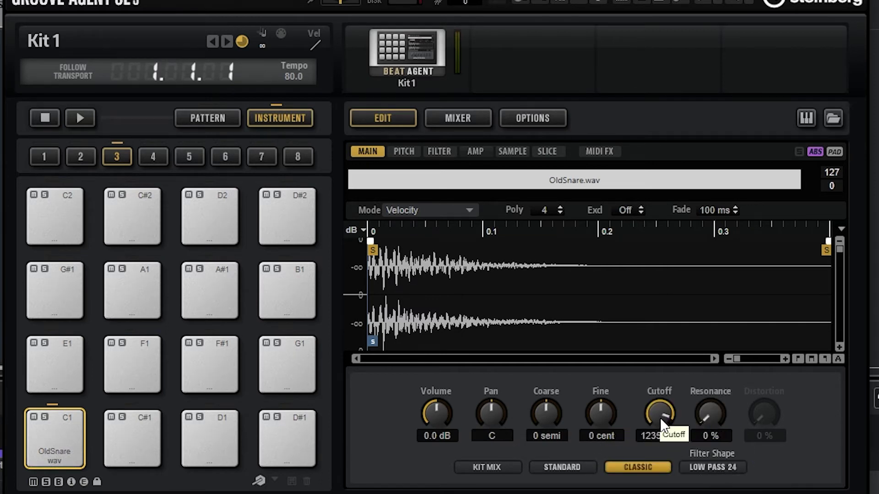
click(83, 419)
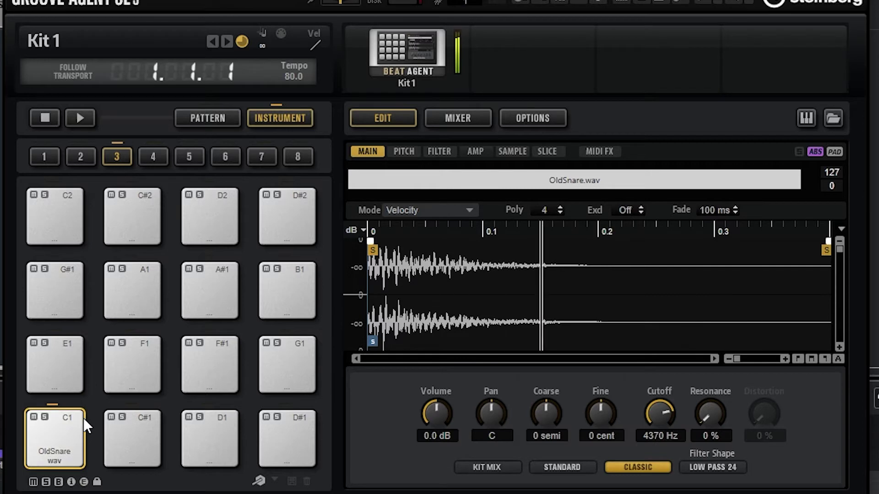
click(83, 416)
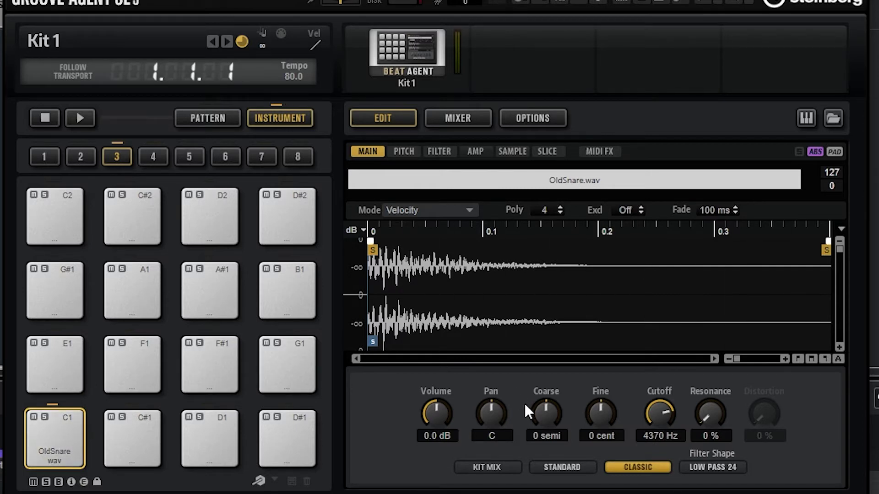
Tune the OldSnare pad up 2 semitones and set its filter to the HP6+LP18 shape with a 3338 Hz cutoff
drag(546, 412, 563, 402)
click(87, 433)
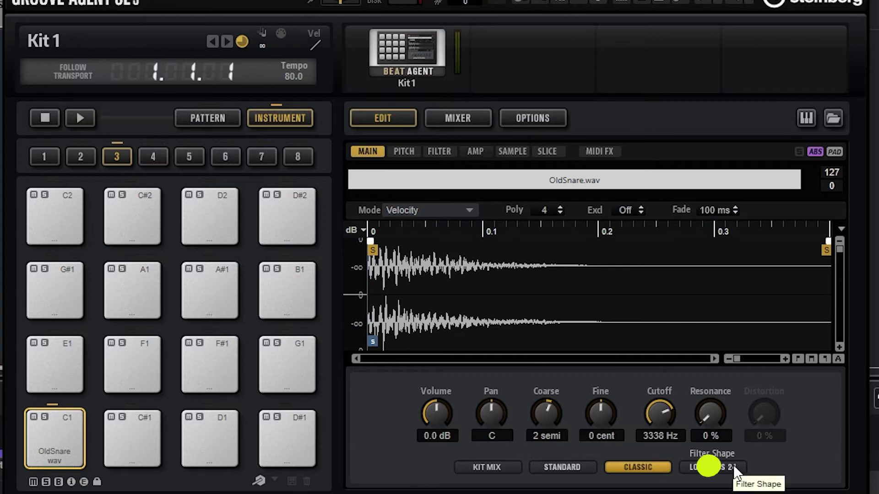
click(732, 465)
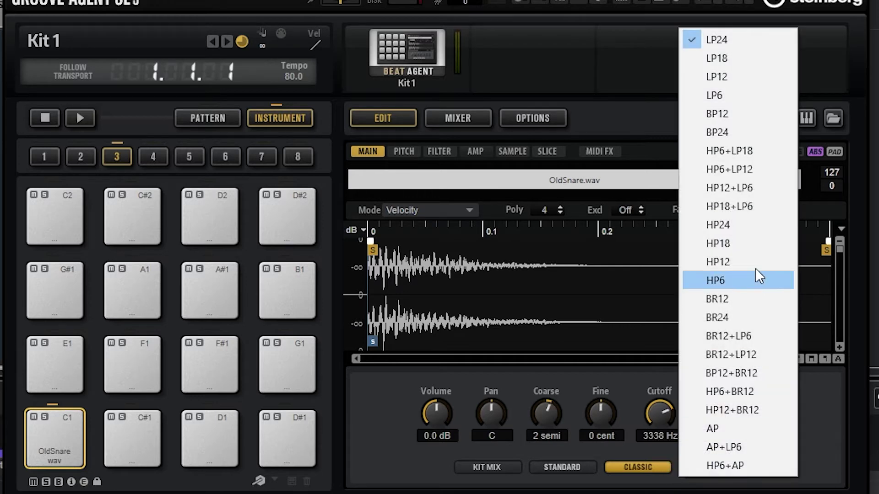
click(759, 150)
click(83, 433)
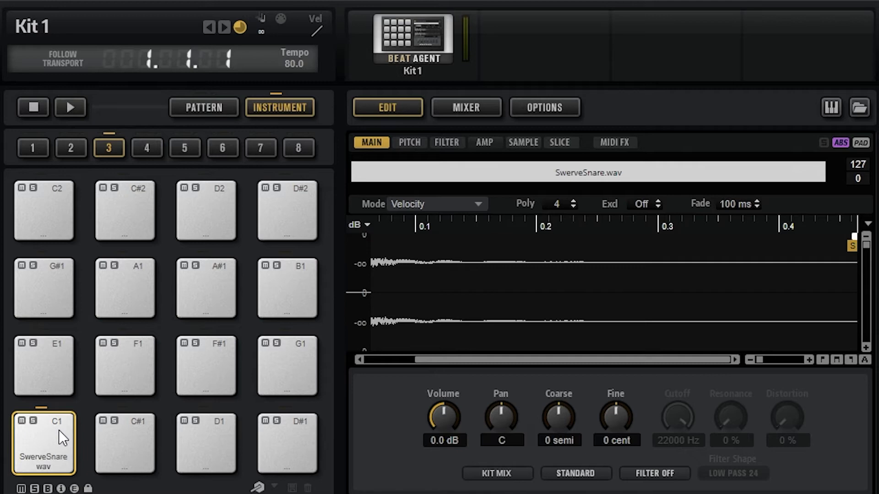
Apply a Tube Drive filter with the HP6+LP18 shape and a 4720 Hz cutoff to the SwerveSnare pad and audition it
click(58, 429)
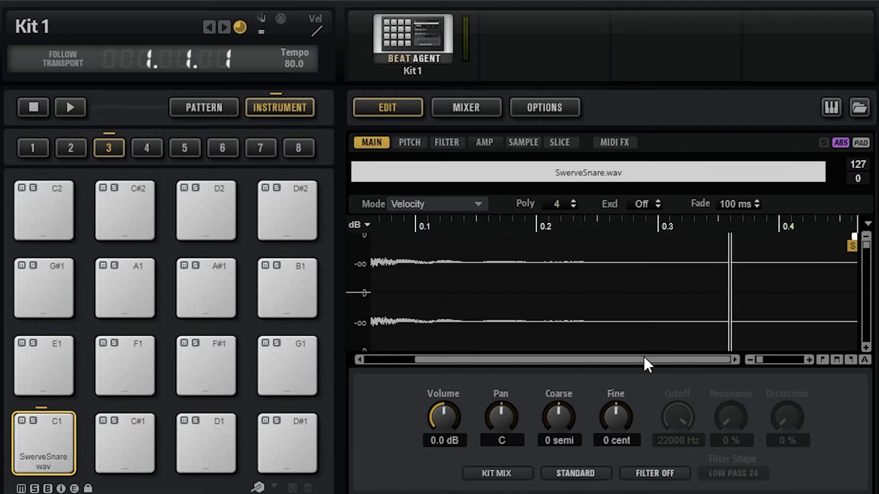
click(655, 474)
click(734, 474)
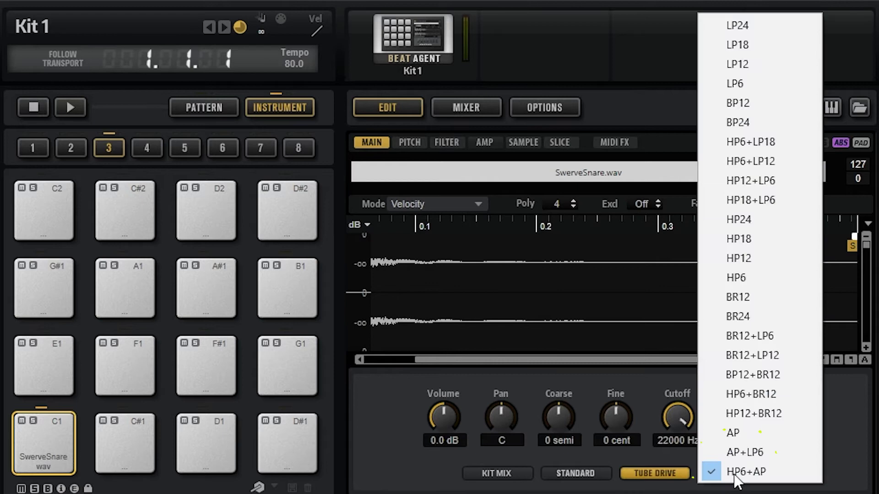
click(775, 139)
click(53, 437)
Trim the SwerveSnare sample to start at 346 and end at 1355 with a short fade-out, and audition it
drag(355, 273, 401, 271)
drag(759, 359, 765, 359)
drag(503, 359, 435, 359)
drag(377, 245, 398, 245)
click(54, 437)
click(74, 418)
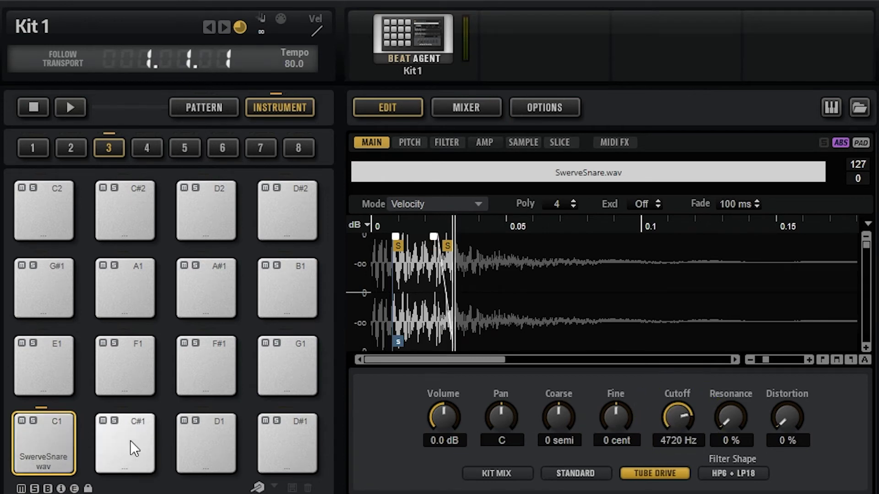
click(76, 435)
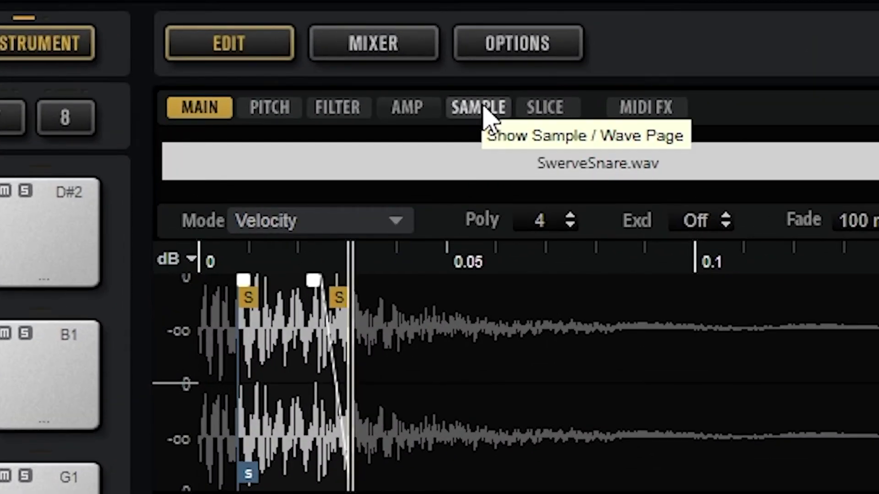
Set SwerveSnare's AudioWarp to Music mode at 323.5 % speed and audition the pad
click(484, 111)
click(755, 406)
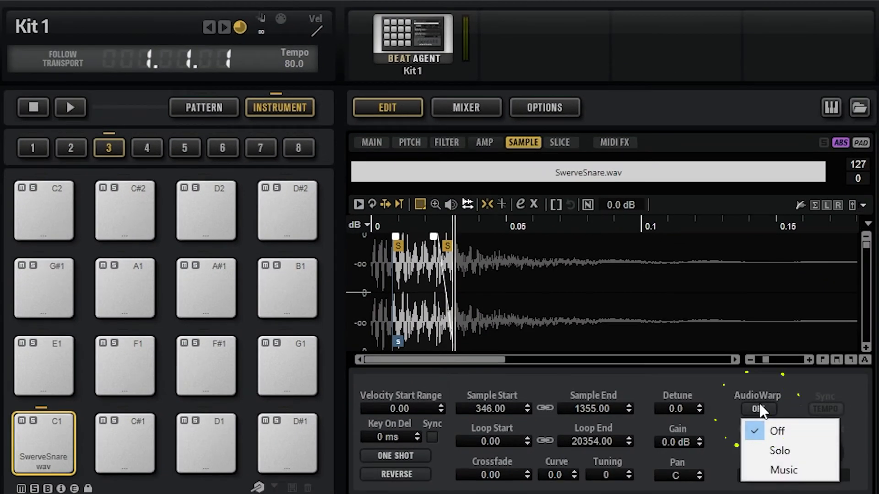
click(781, 466)
drag(779, 448, 771, 440)
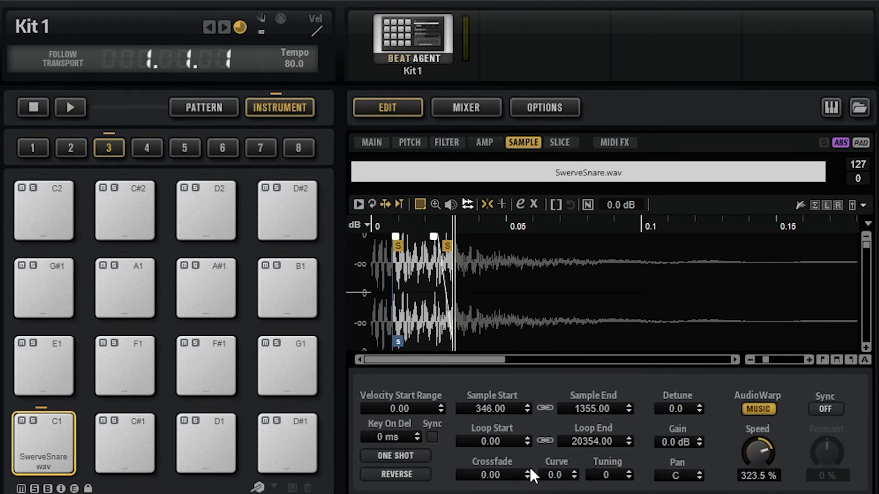
click(71, 442)
click(71, 443)
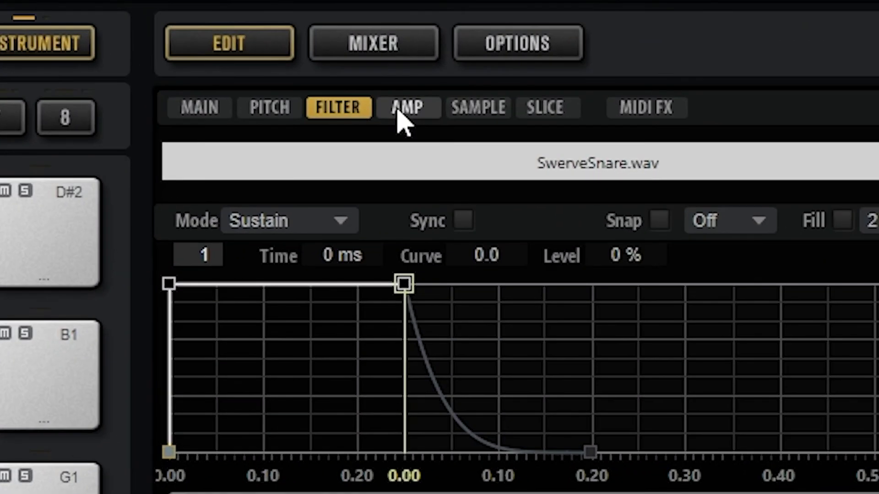
Raise SwerveSnare's AUX 1 send to -25.9 and insert a Multi Delay with a 1/32 time on AUX FX 1
click(399, 110)
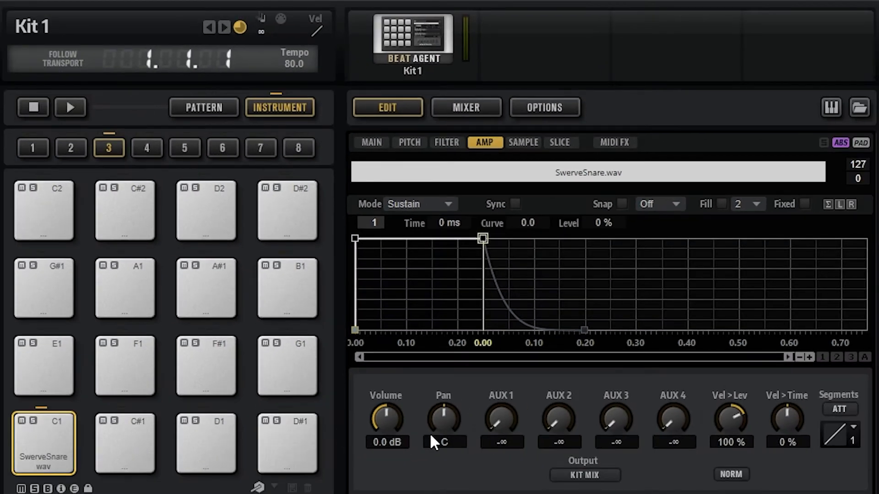
drag(500, 420, 505, 403)
click(466, 107)
click(423, 143)
click(465, 168)
mouse_move(534, 257)
click(541, 272)
drag(456, 374, 420, 454)
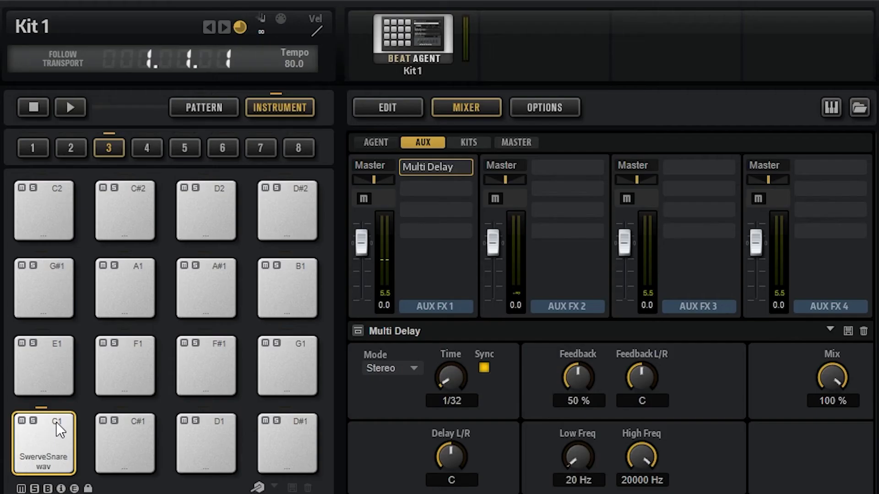
click(0, 363)
Insert a Reverb after the Multi Delay on AUX FX 1 and set its mix to 7 %
click(464, 188)
mouse_move(495, 262)
click(526, 292)
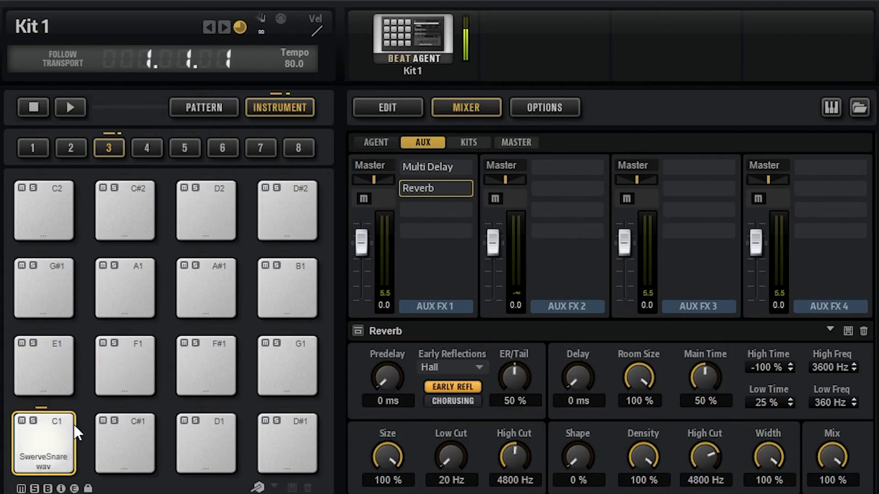
drag(819, 457, 820, 490)
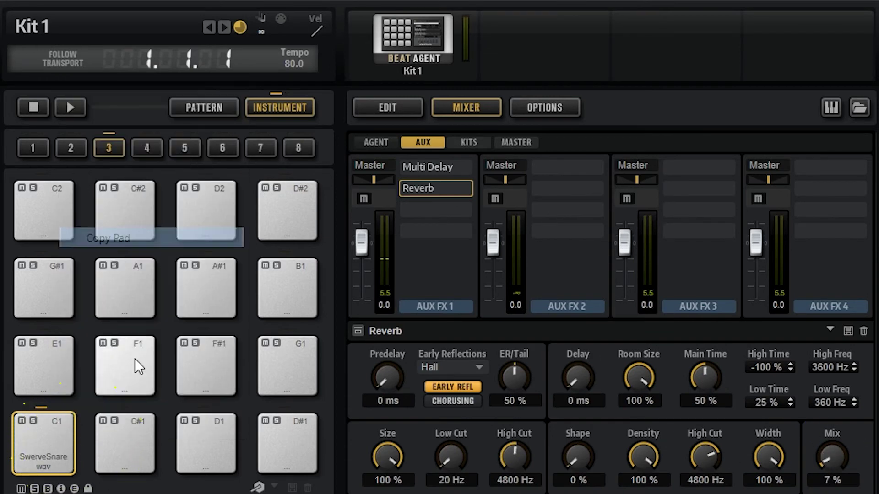
Paste the copied SwerveSnare pad onto C#1 and audition it together with the C1 pad
right_click(132, 430)
click(200, 249)
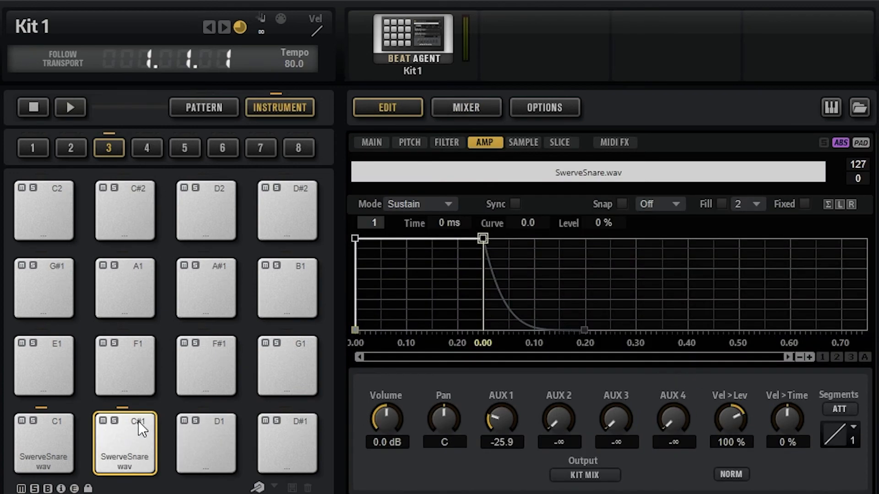
click(138, 421)
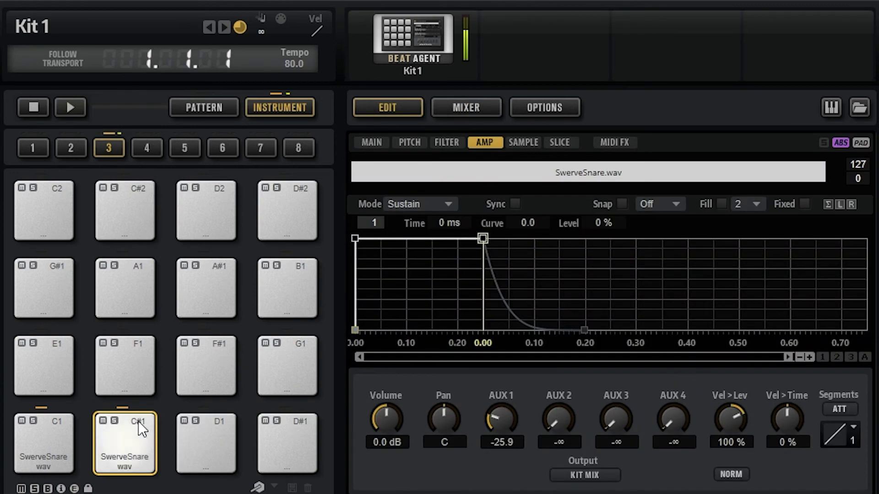
click(138, 421)
click(60, 436)
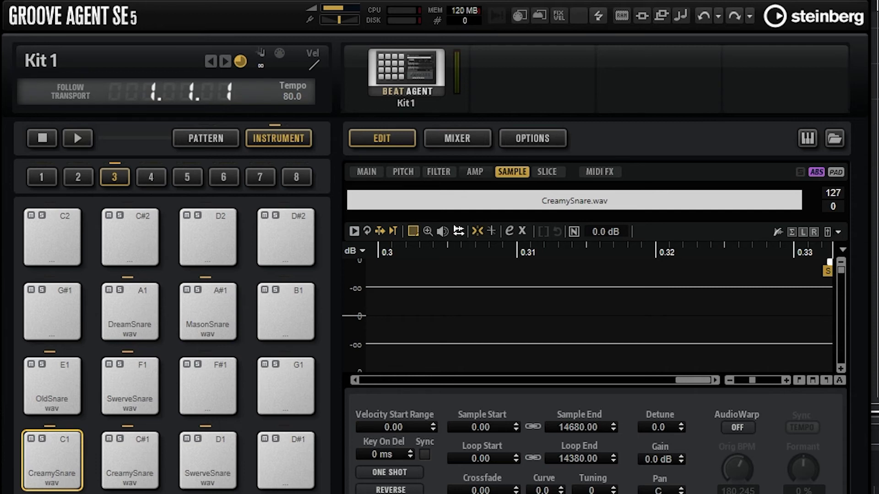
Audition the CreamySnare pads on C1 and C#1 and the SwerveSnare pad on D1, and show D1's main sound settings
click(61, 451)
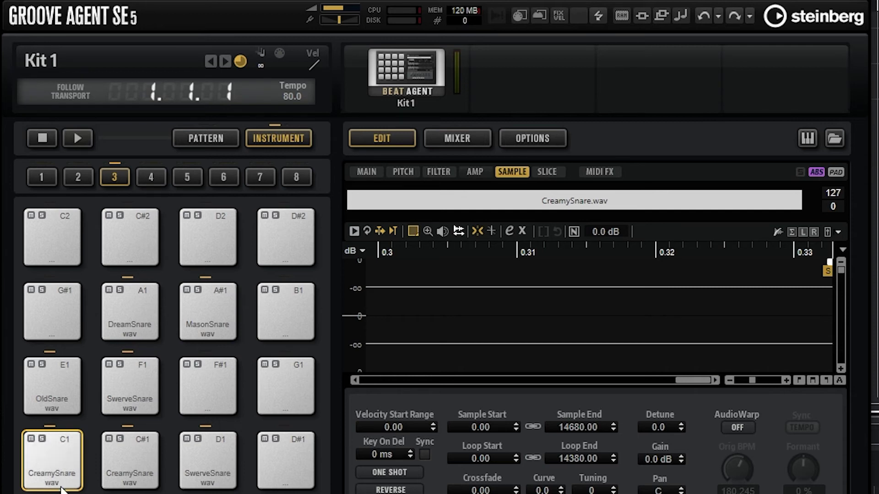
click(148, 442)
click(210, 441)
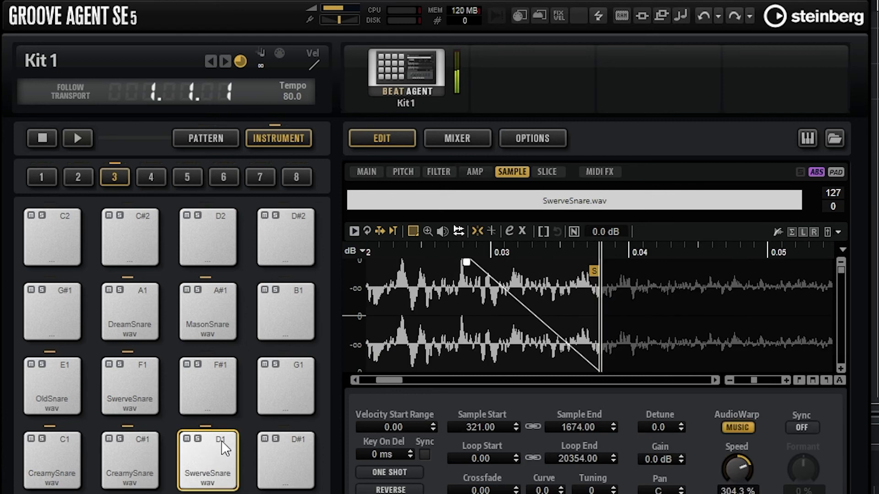
click(144, 444)
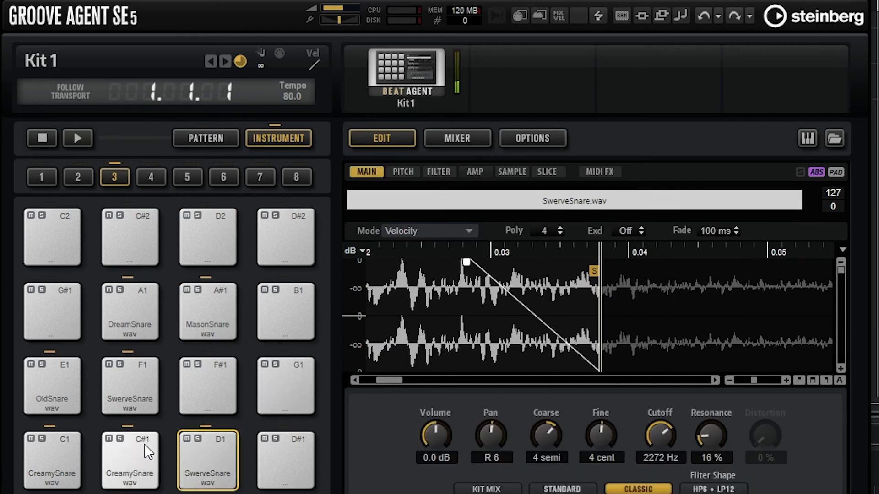
click(221, 443)
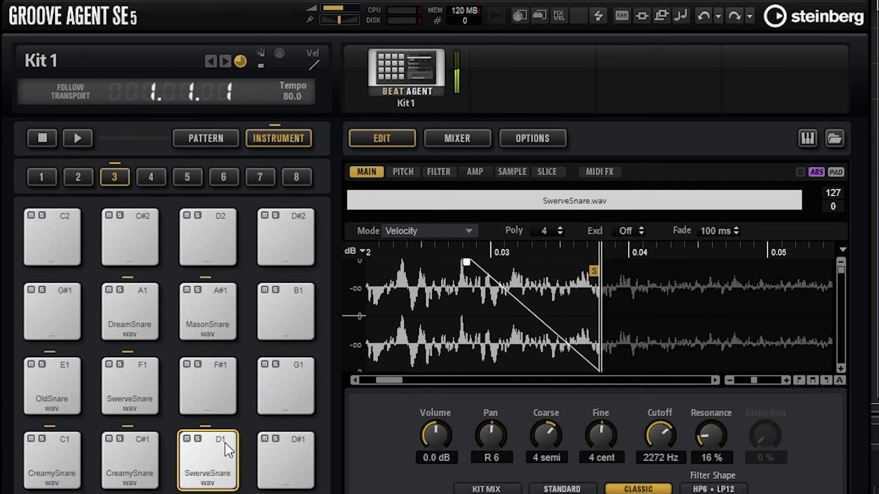
Spread the two percussion pads in stereo, panning SwerveSnare on D1 to the right and CreamySnare on C#1 to L75
click(221, 441)
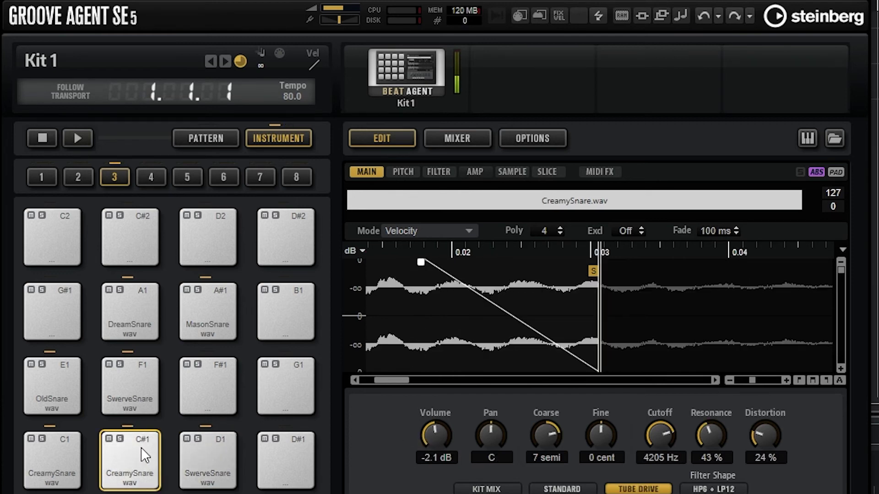
click(204, 447)
drag(491, 434, 521, 412)
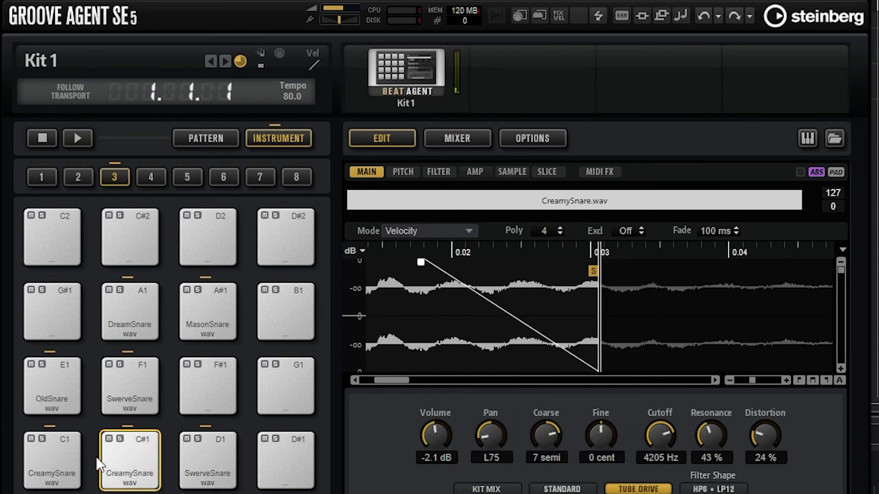
Set the C1 CreamySnare pad's filter shape to LP24 with a 2862 Hz cutoff and audition it
click(74, 449)
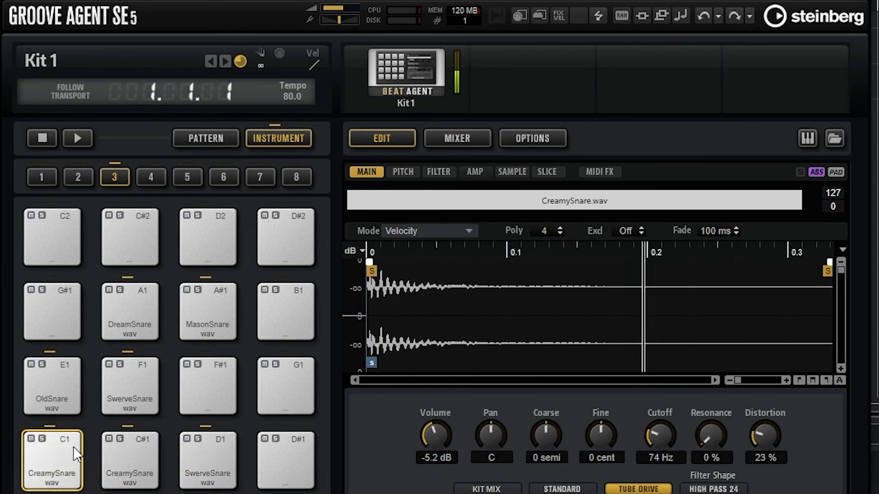
click(712, 487)
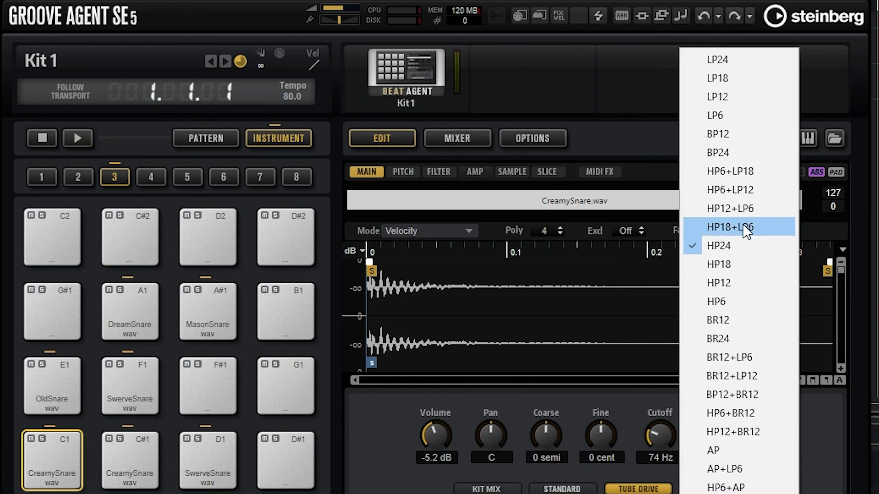
click(735, 60)
click(81, 449)
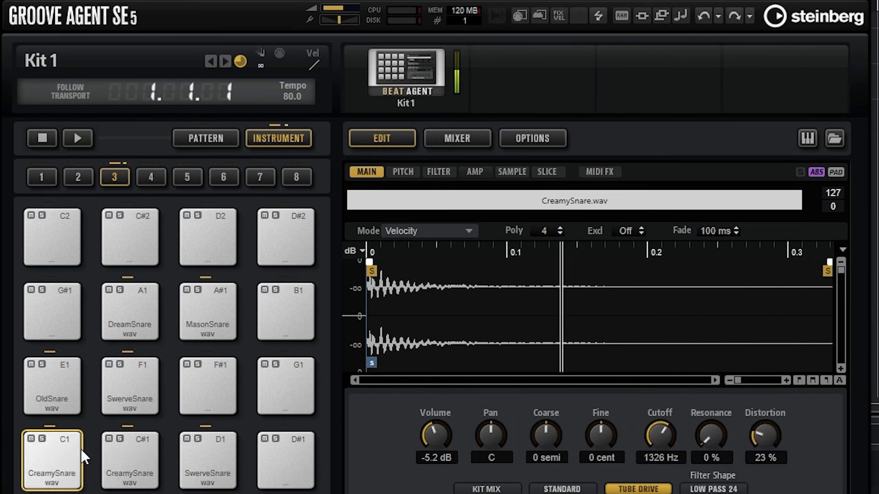
click(73, 467)
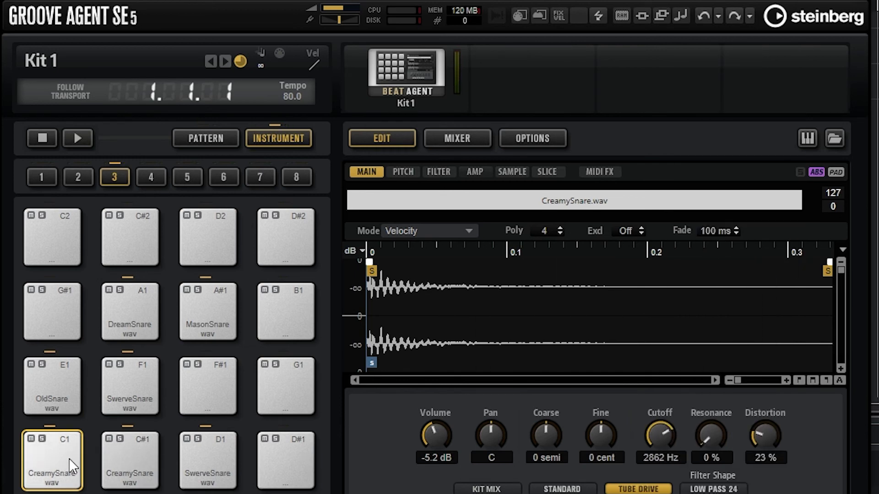